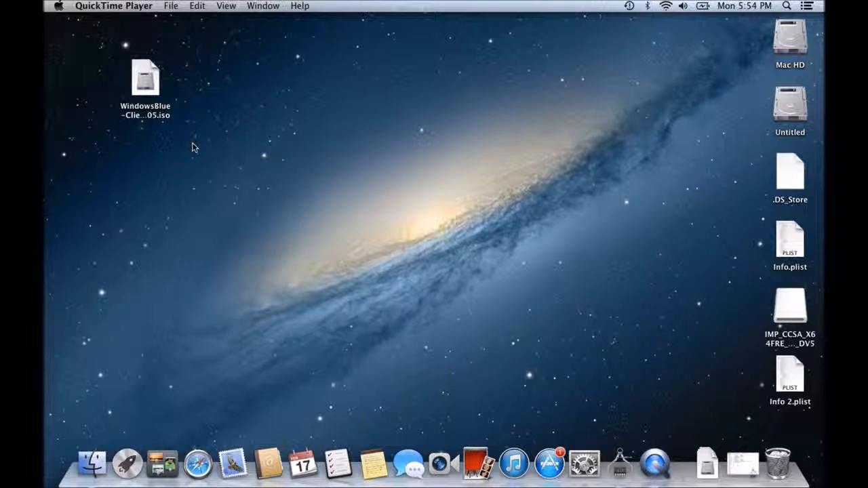
Search the Mac for "bootcamp" and open Boot Camp Assistant
{"action": "left_click", "coordinate": [153, 94]}
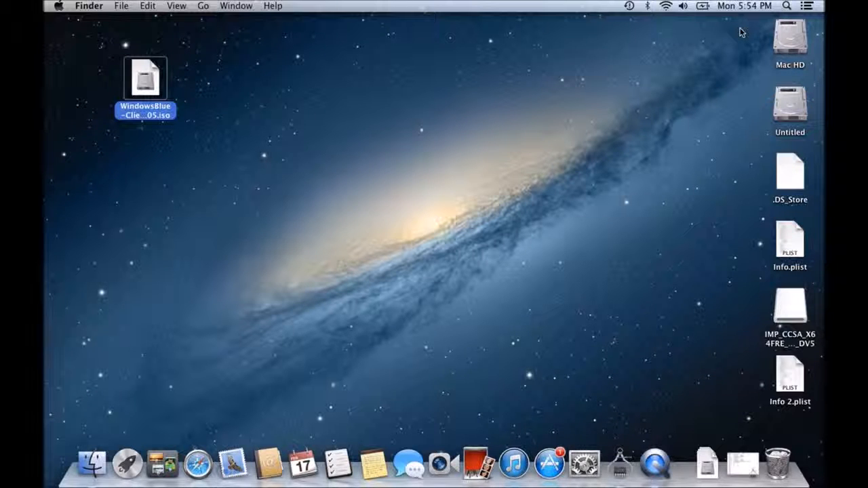
{"action": "left_click", "coordinate": [786, 6]}
{"action": "type", "text": "qui"}
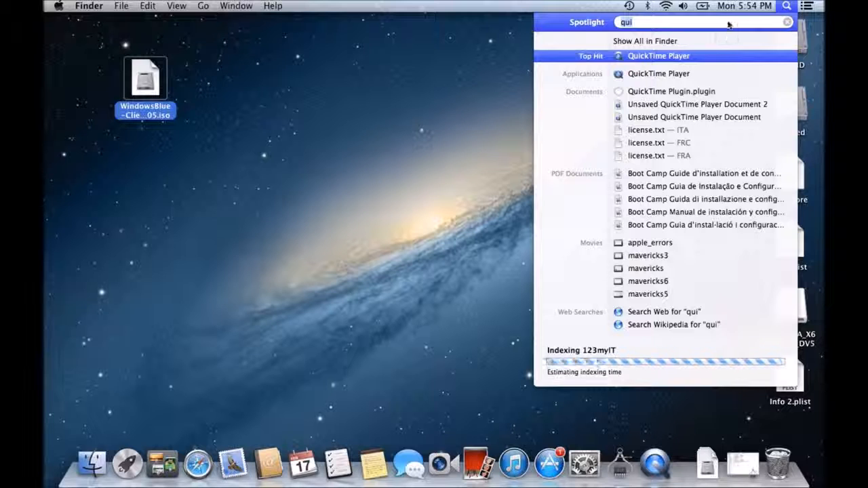
{"action": "key", "text": "BackSpace"}
{"action": "key", "text": "BackSpace"}
{"action": "key", "text": "BackSpace"}
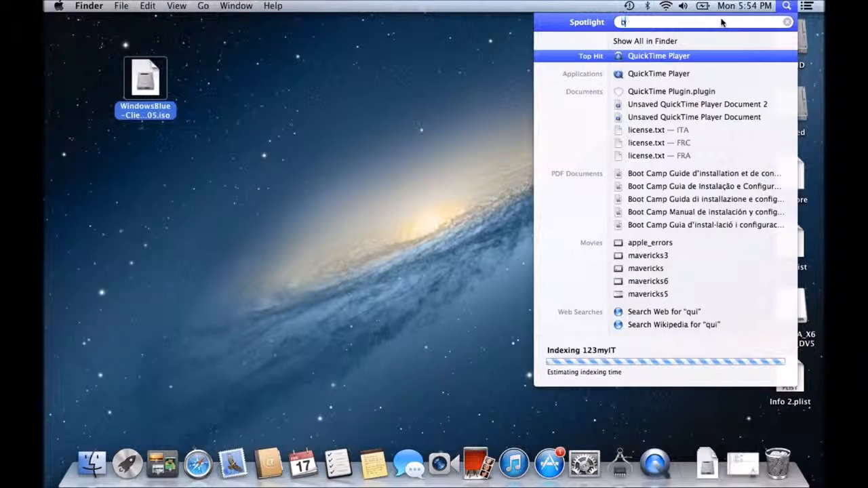
{"action": "type", "text": "bootcamp"}
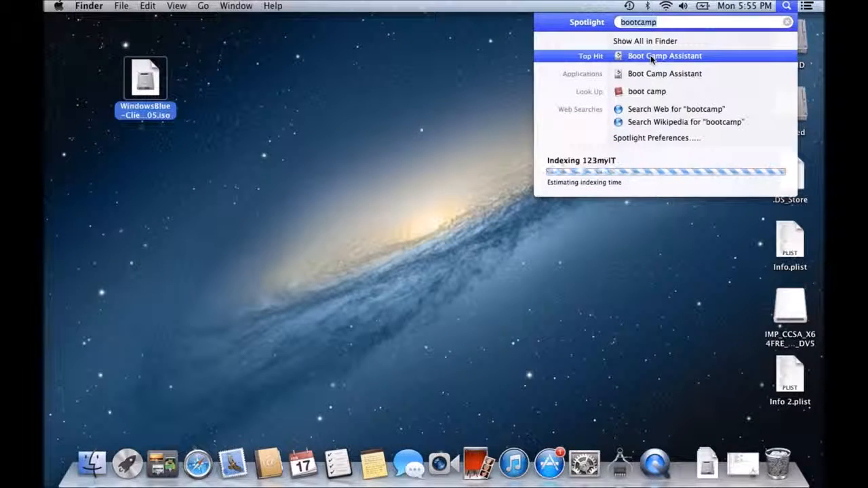
{"action": "left_click", "coordinate": [649, 56]}
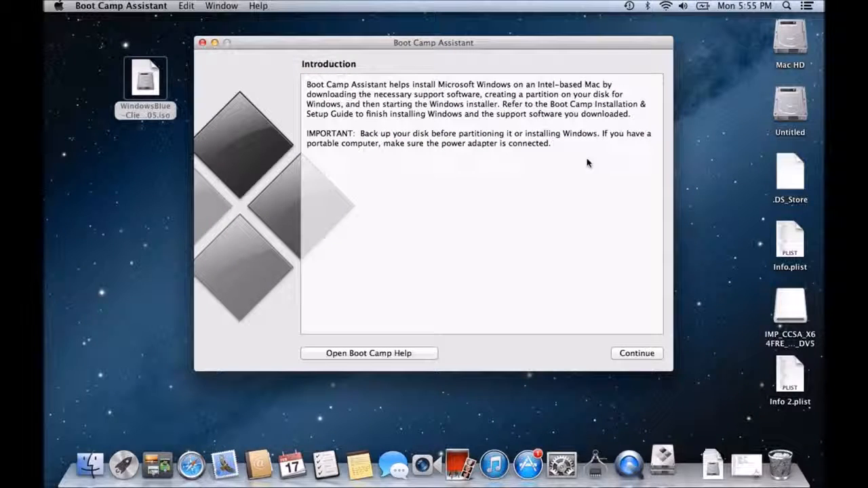
{"action": "left_click_drag", "start_coordinate": [499, 40], "coordinate": [546, 50]}
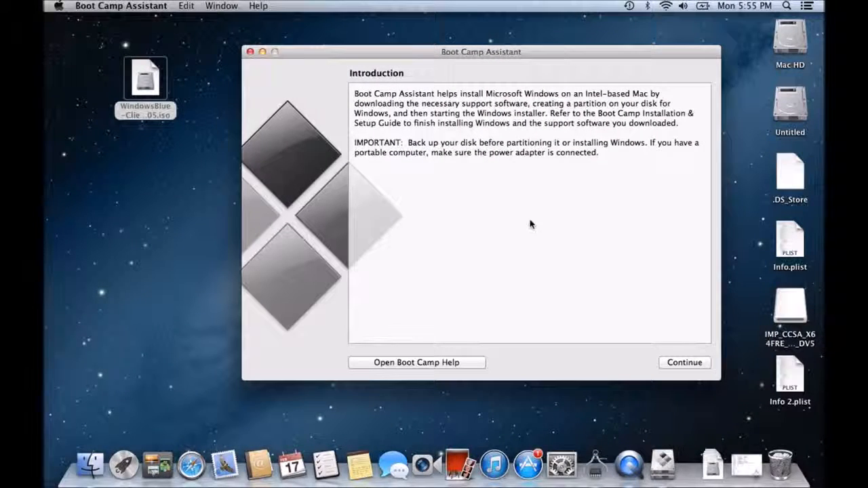
Continue to the task selection, clear Remove Windows 7, and try the option to create a Windows 7 or later install disk
{"action": "left_click", "coordinate": [680, 364]}
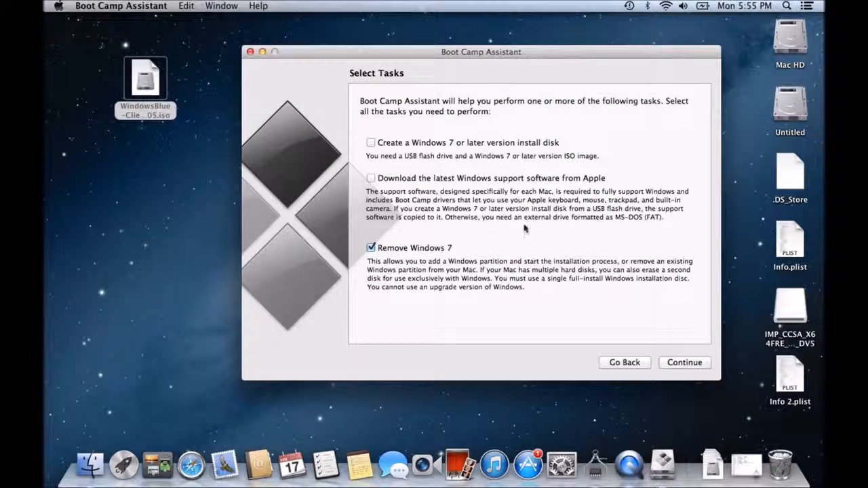
{"action": "left_click", "coordinate": [371, 248]}
{"action": "left_click", "coordinate": [371, 142]}
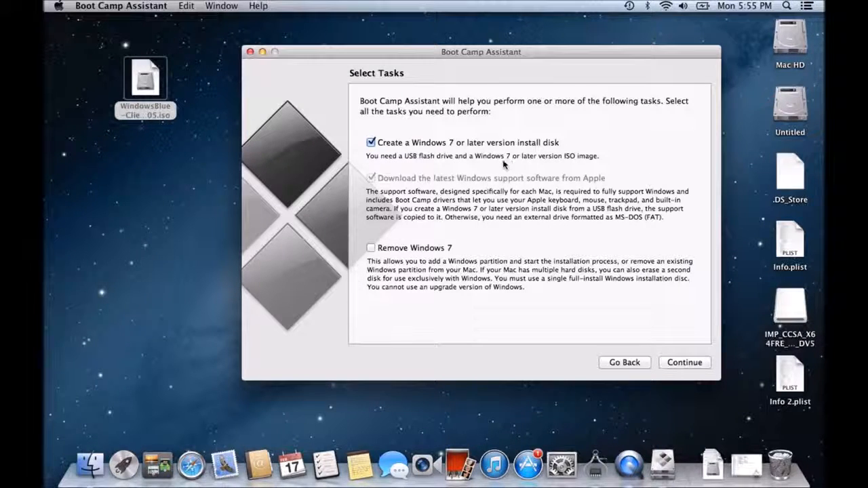
{"action": "left_click", "coordinate": [145, 82]}
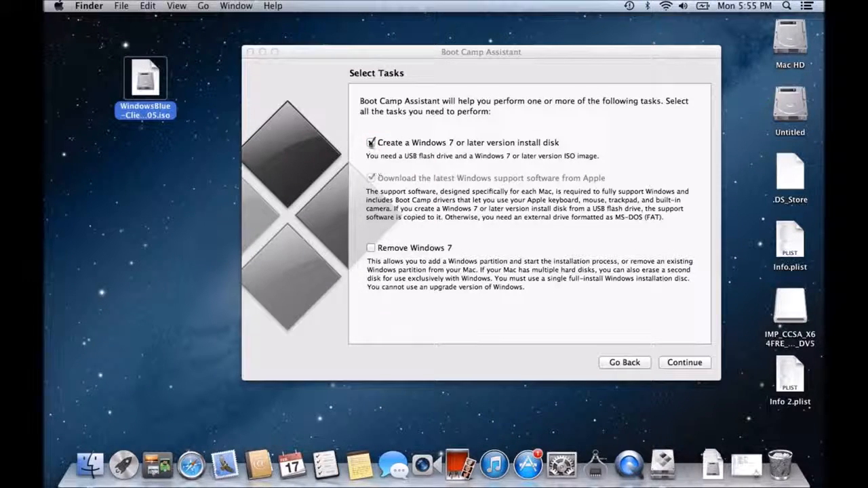
{"action": "left_click", "coordinate": [372, 142]}
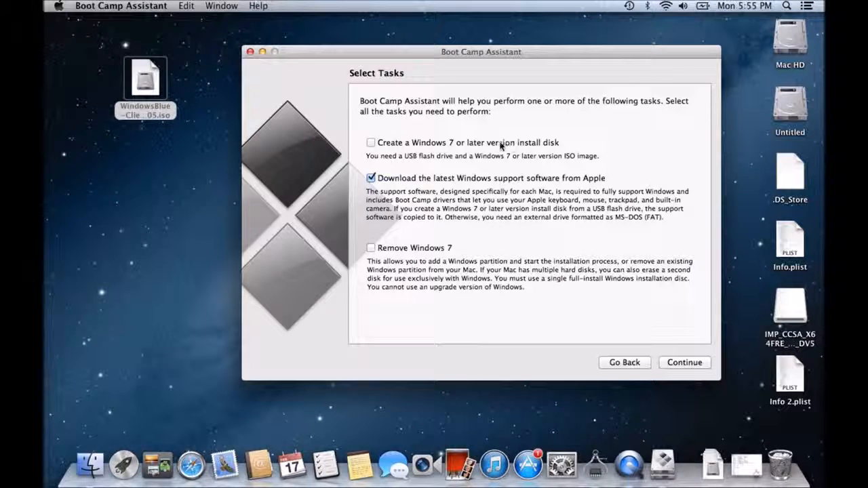
Close the Boot Camp Assistant window and quit the application
{"action": "left_click", "coordinate": [249, 51]}
{"action": "right_click", "coordinate": [663, 465]}
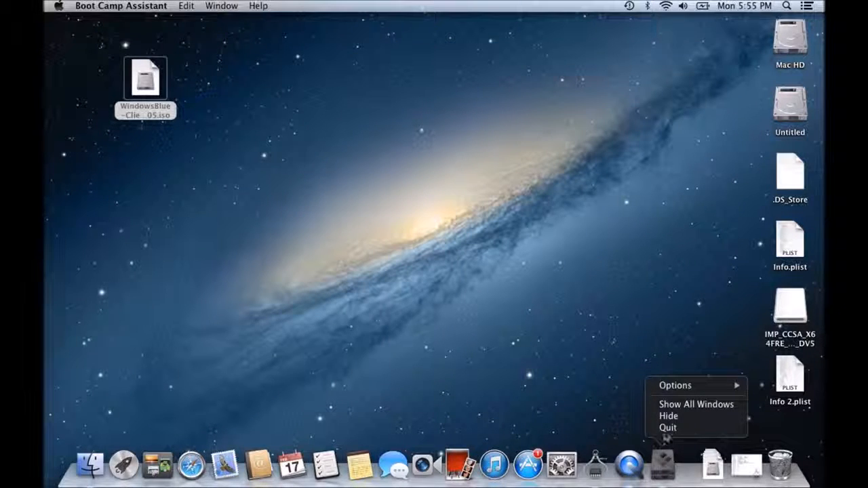
{"action": "left_click", "coordinate": [665, 426]}
Show the package contents of Boot Camp Assistant from the Utilities folder and open its Contents folder
{"action": "left_click", "coordinate": [203, 6]}
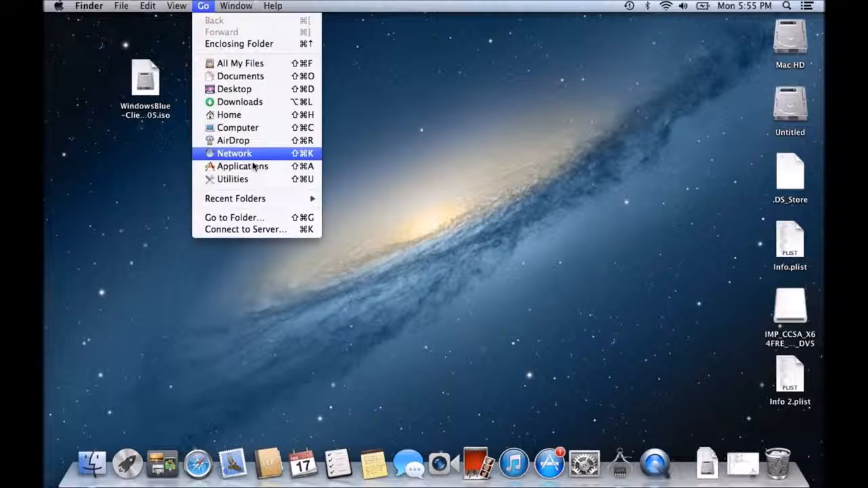
{"action": "left_click", "coordinate": [238, 179]}
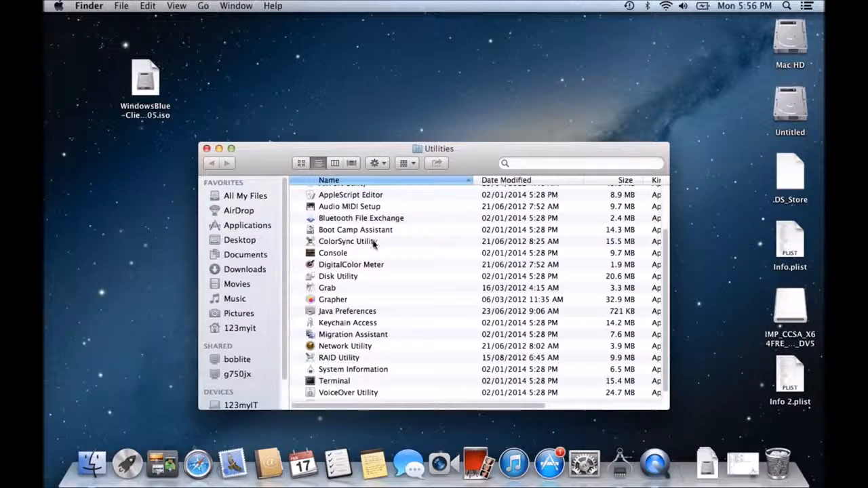
{"action": "left_click", "coordinate": [374, 242]}
{"action": "right_click", "coordinate": [373, 231]}
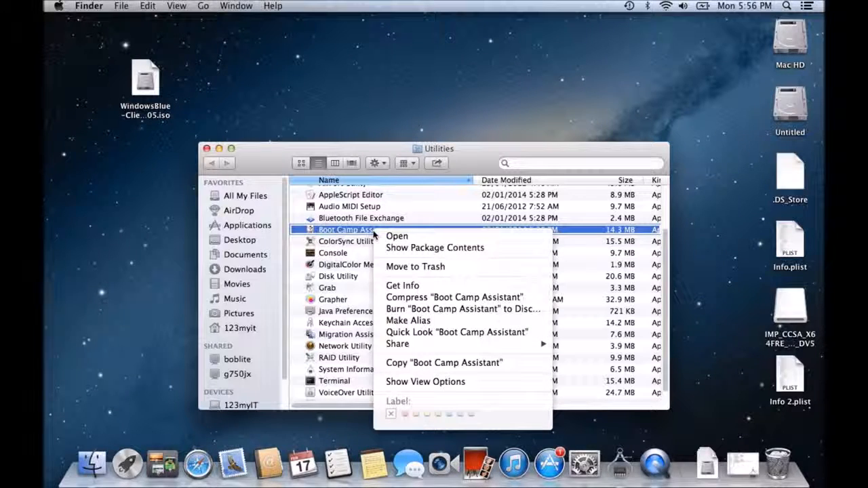
{"action": "left_click", "coordinate": [404, 249]}
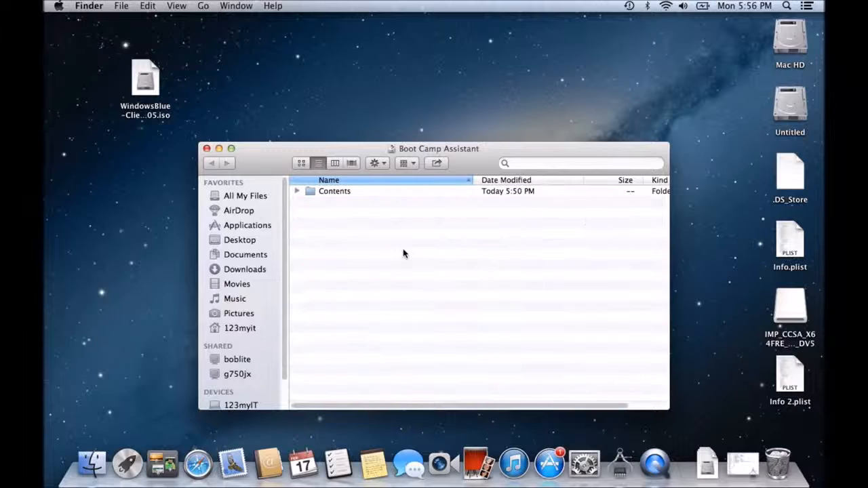
{"action": "left_click", "coordinate": [296, 191]}
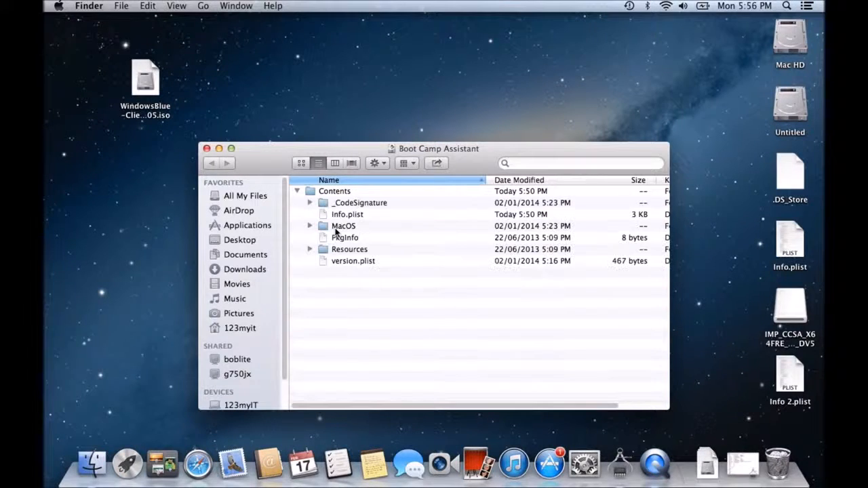
{"action": "double_click", "coordinate": [337, 193]}
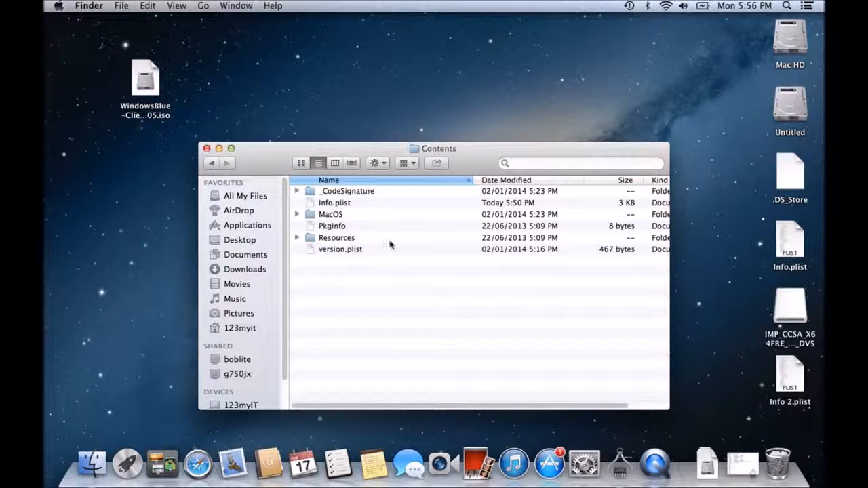
Copy Info.plist from the Contents folder to the desktop
{"action": "left_click", "coordinate": [344, 205]}
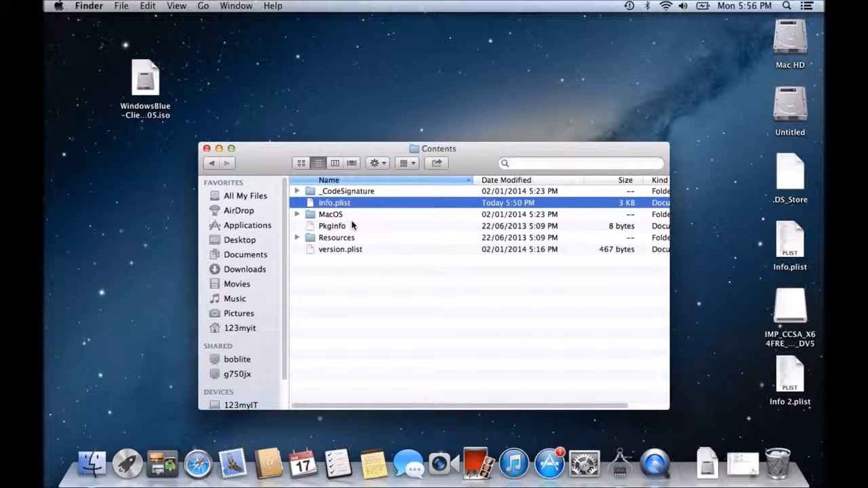
{"action": "right_click", "coordinate": [346, 207]}
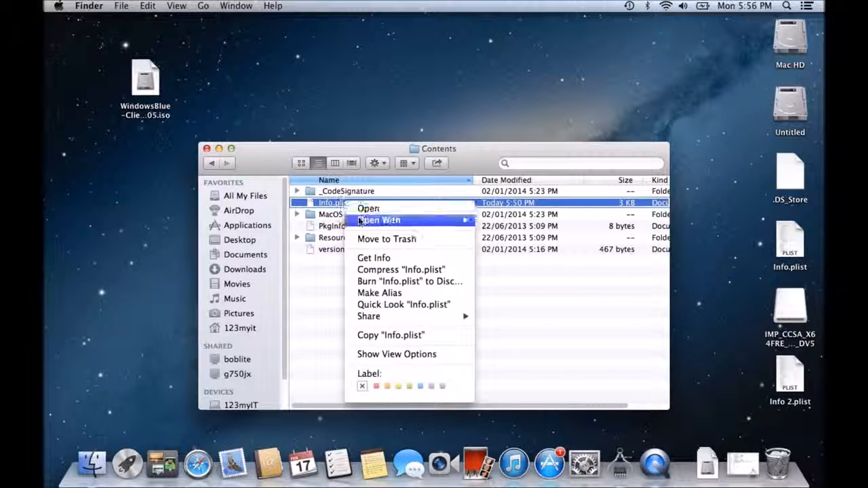
{"action": "mouse_move", "coordinate": [360, 221]}
{"action": "left_click", "coordinate": [380, 335]}
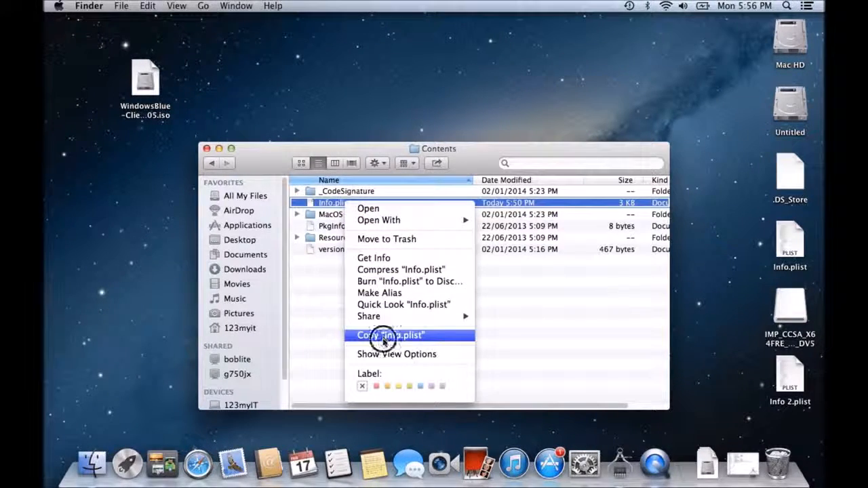
{"action": "right_click", "coordinate": [506, 78]}
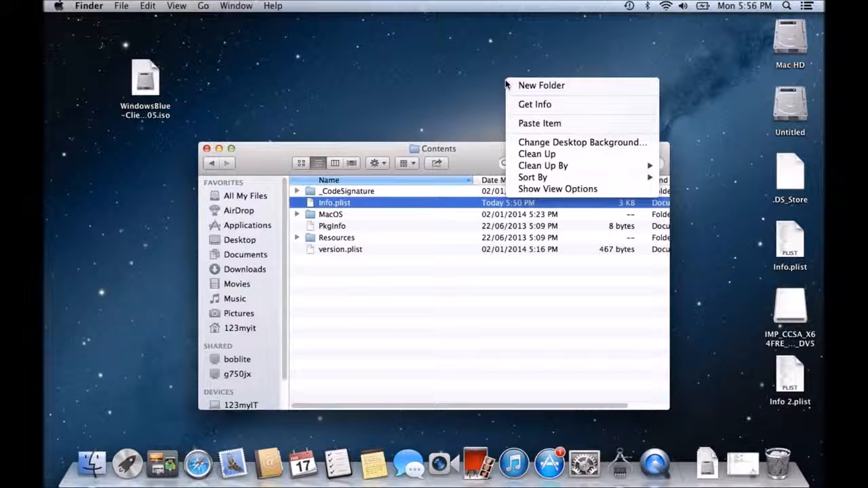
{"action": "left_click", "coordinate": [536, 123]}
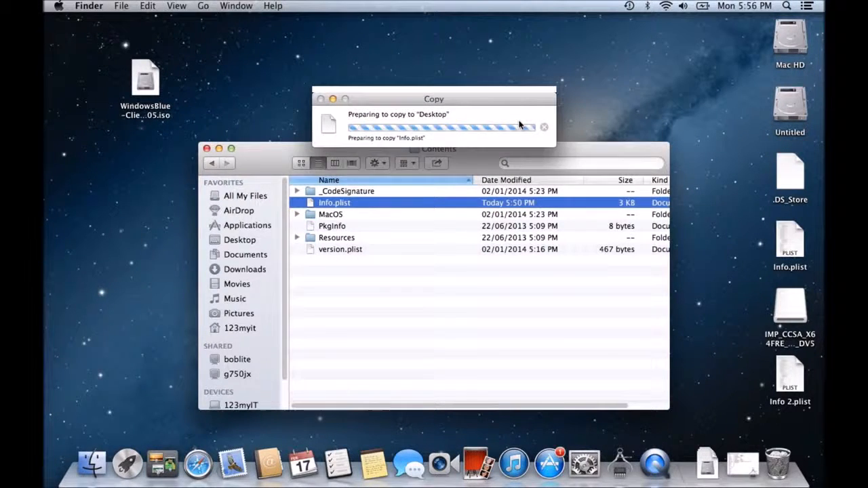
{"action": "left_click", "coordinate": [522, 135]}
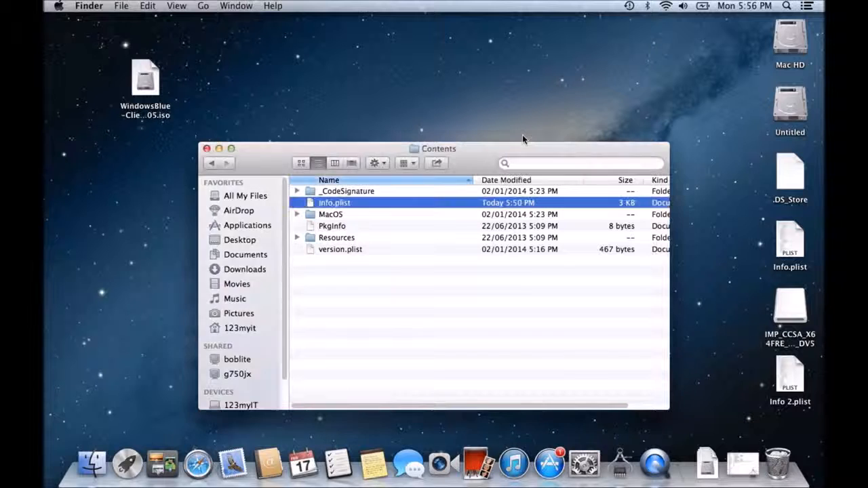
Move the desktop's Info.plist to a free area and duplicate it, placing the duplicate nearby as a backup
{"action": "left_click", "coordinate": [793, 256]}
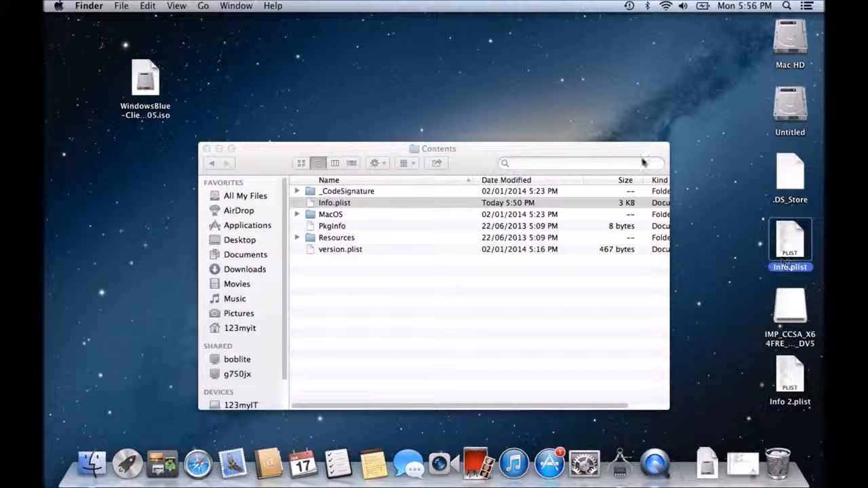
{"action": "left_click_drag", "start_coordinate": [644, 151], "coordinate": [572, 142]}
{"action": "left_click_drag", "start_coordinate": [787, 234], "coordinate": [593, 74]}
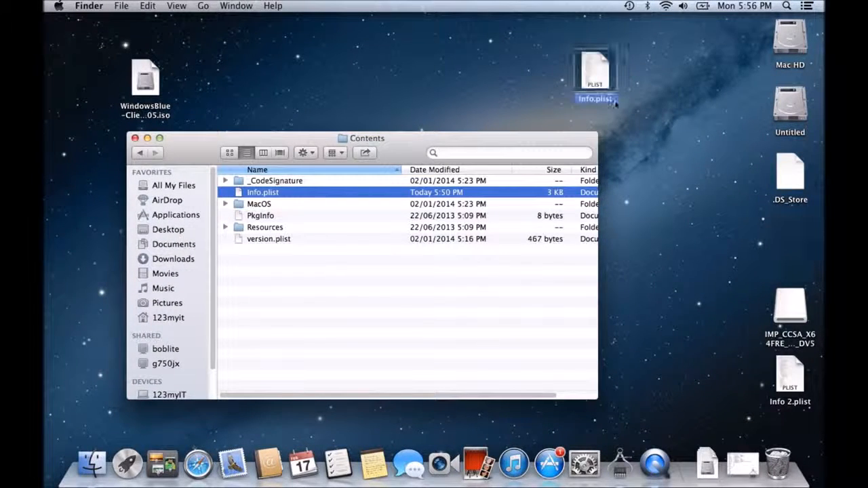
{"action": "right_click", "coordinate": [593, 76]}
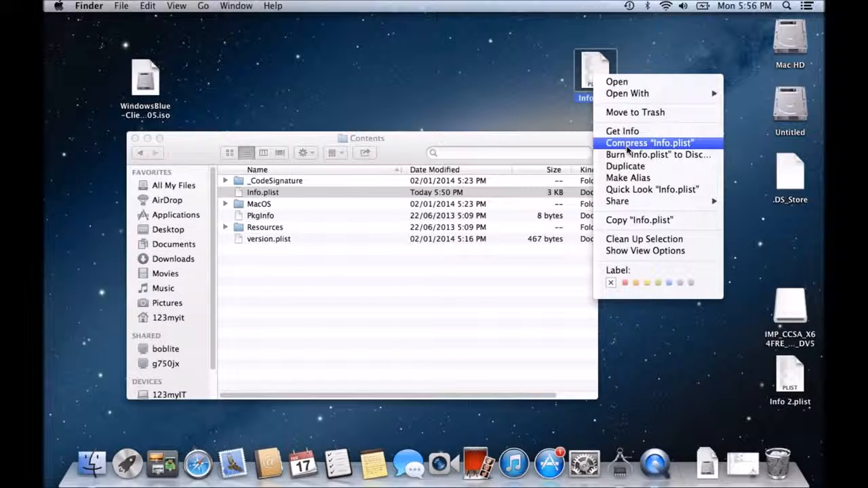
{"action": "left_click", "coordinate": [668, 168]}
{"action": "left_click_drag", "start_coordinate": [630, 109], "coordinate": [677, 186]}
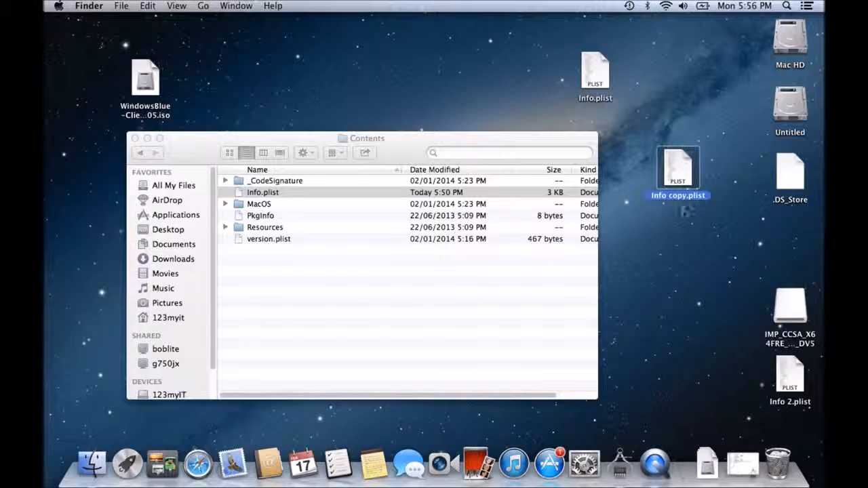
Open the desktop's original Info.plist in TextEdit and reposition its window
{"action": "left_click", "coordinate": [605, 93]}
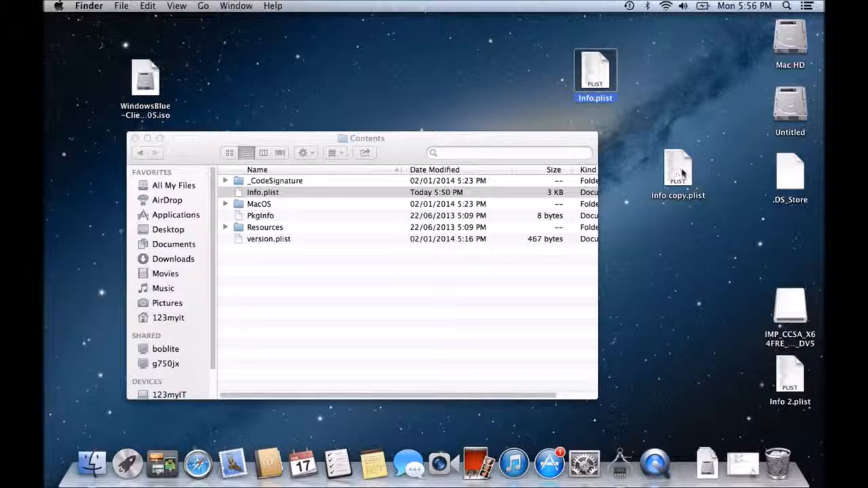
{"action": "right_click", "coordinate": [590, 68]}
{"action": "left_click", "coordinate": [600, 71]}
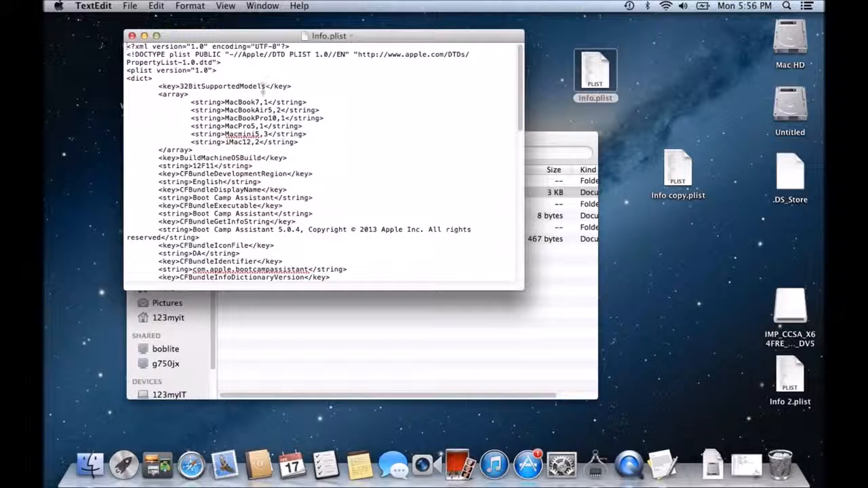
{"action": "left_click_drag", "start_coordinate": [359, 31], "coordinate": [451, 29]}
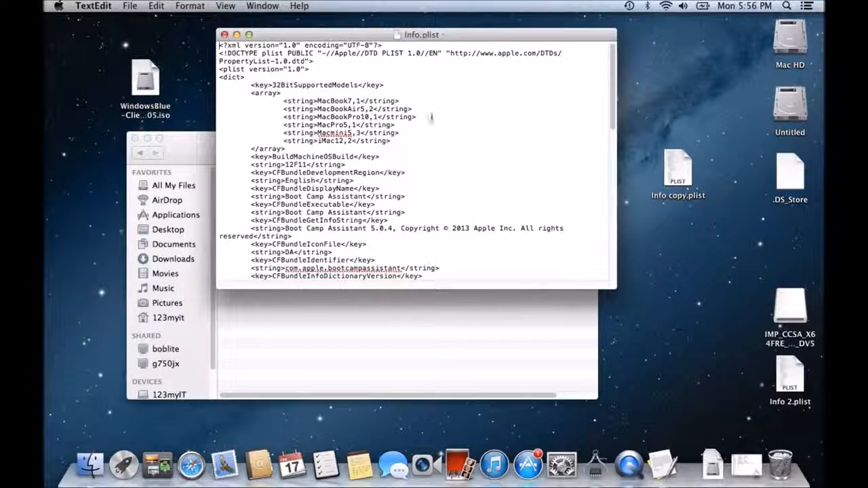
Check the OS X version and hardware details in About This Mac
{"action": "left_click", "coordinate": [58, 6]}
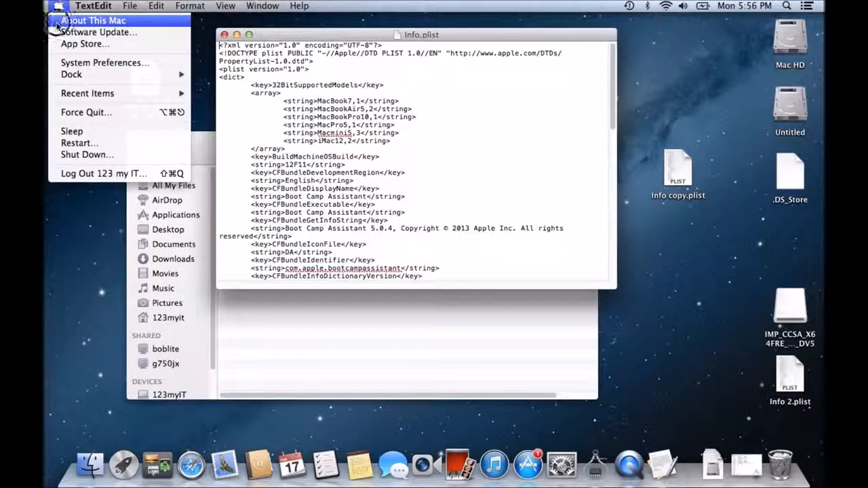
{"action": "left_click", "coordinate": [56, 22]}
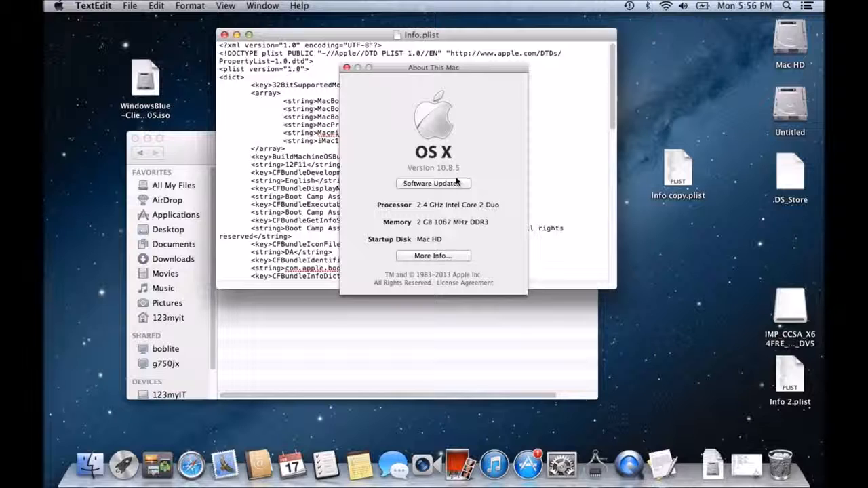
{"action": "left_click", "coordinate": [347, 68]}
Delete the "pre" prefix from the preUSBBootSupportedModels key in Info.plist and close the document
{"action": "left_click_drag", "start_coordinate": [614, 114], "coordinate": [614, 241]}
{"action": "left_click", "coordinate": [299, 164]}
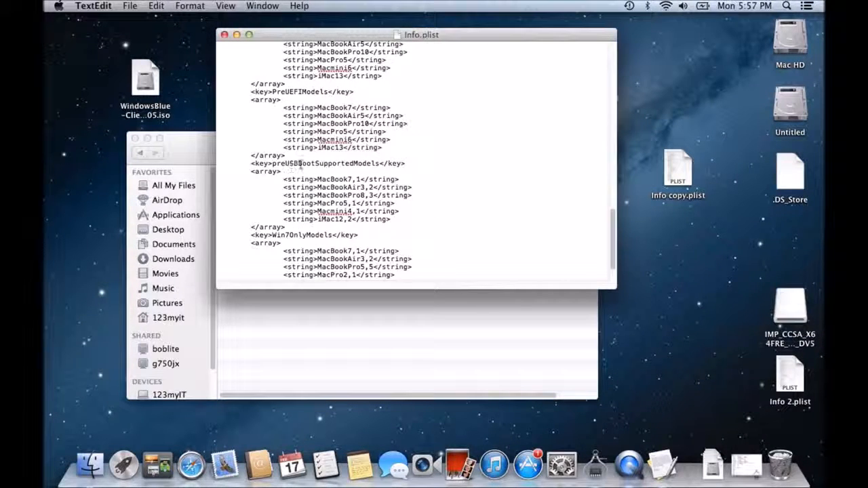
{"action": "left_click", "coordinate": [284, 163]}
{"action": "key", "text": "BackSpace"}
{"action": "key", "text": "BackSpace"}
{"action": "key", "text": "BackSpace"}
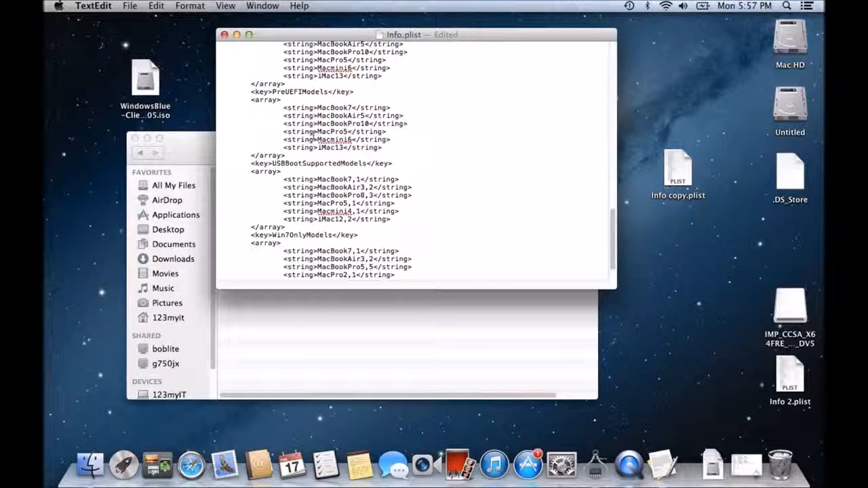
{"action": "left_click", "coordinate": [224, 34]}
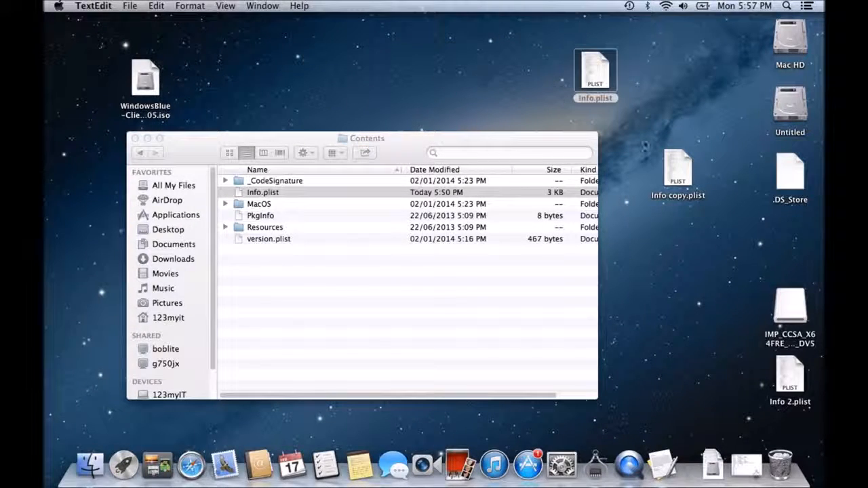
Reopen the desktop's Info.plist to check the edited USBBootSupportedModels key, and close the document
{"action": "left_click", "coordinate": [594, 73]}
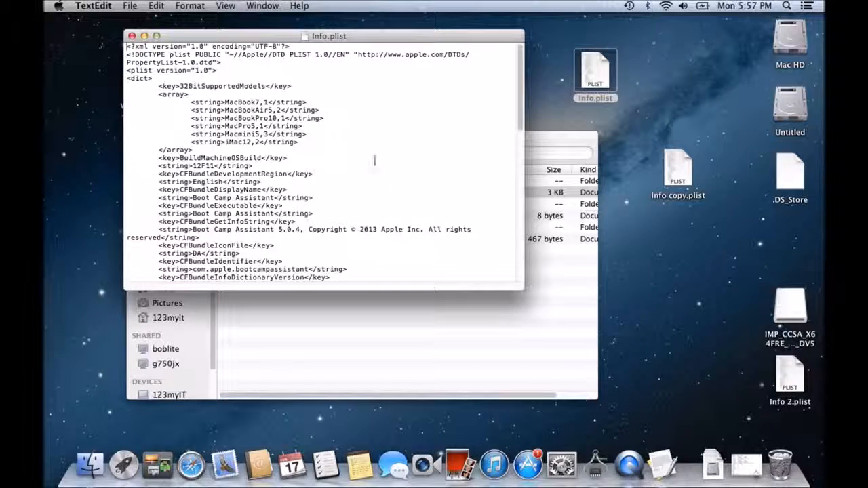
{"action": "scroll", "coordinate": [374, 161], "scroll_direction": "down", "scroll_amount": 5}
{"action": "scroll", "coordinate": [373, 160], "scroll_direction": "down", "scroll_amount": 10}
{"action": "scroll", "coordinate": [373, 160], "scroll_direction": "down", "scroll_amount": 10}
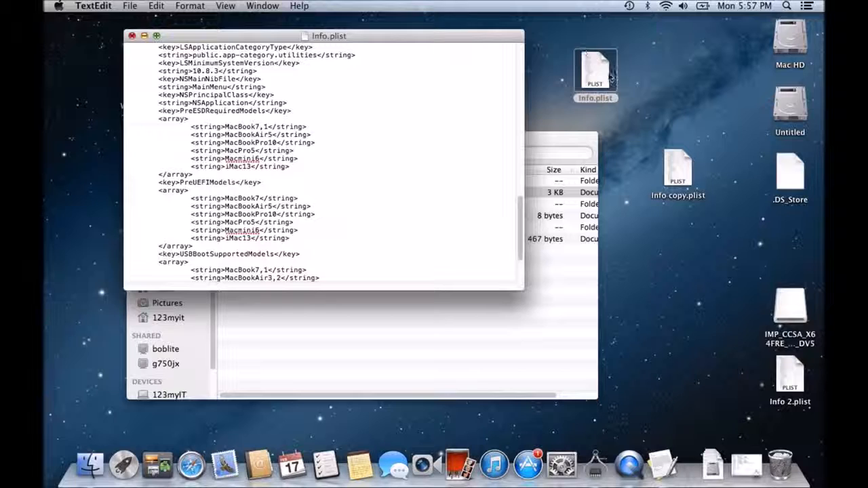
{"action": "key", "text": "super+w"}
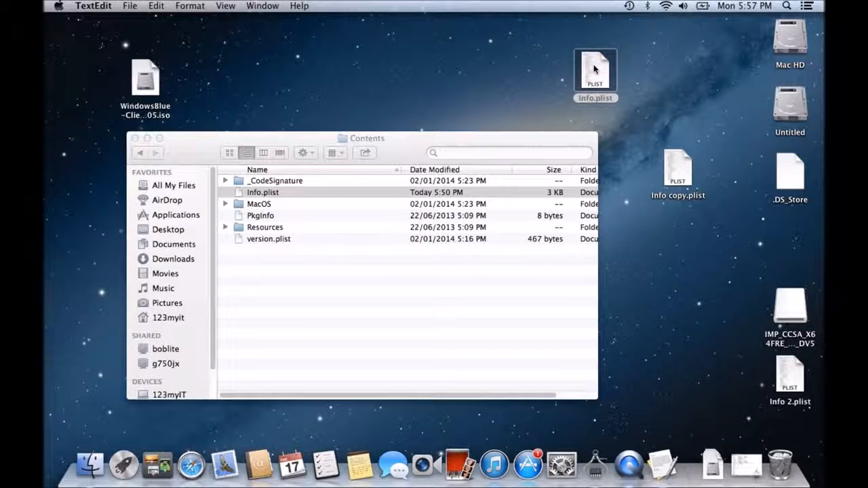
Copy the desktop's Info.plist into the Contents folder, replacing the existing file and authorizing with the administrator password
{"action": "right_click", "coordinate": [594, 67]}
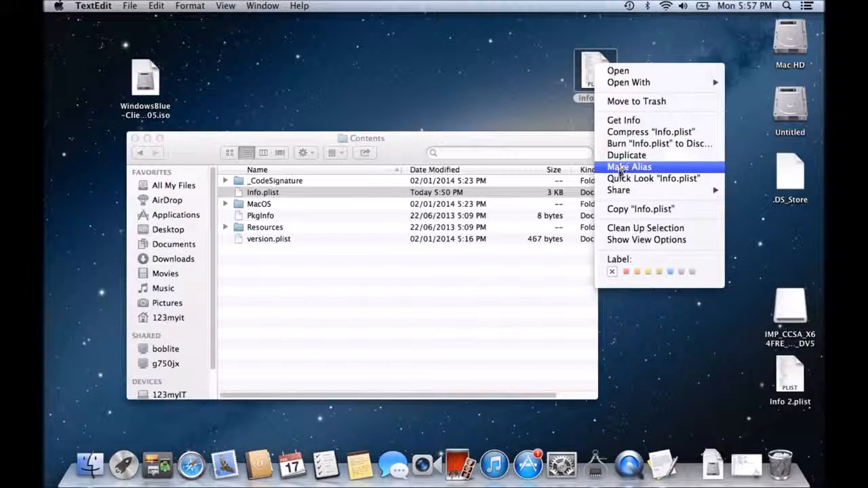
{"action": "left_click", "coordinate": [640, 216]}
{"action": "right_click", "coordinate": [355, 280]}
{"action": "left_click", "coordinate": [371, 323]}
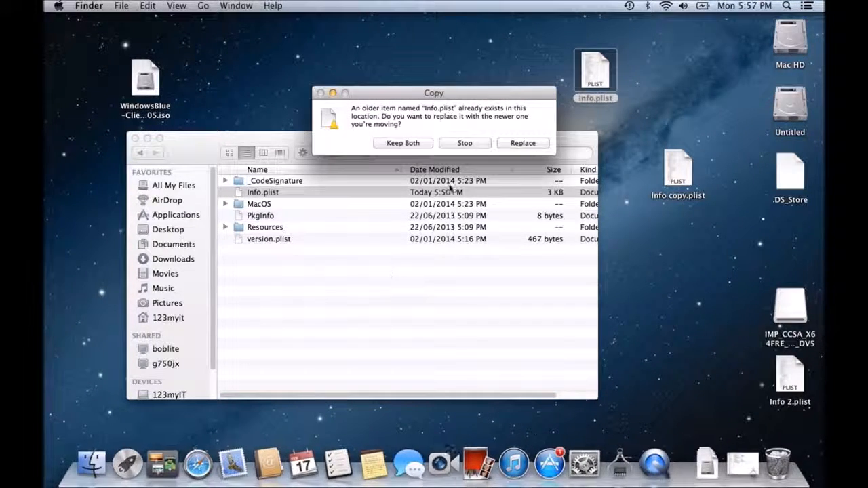
{"action": "left_click", "coordinate": [525, 143]}
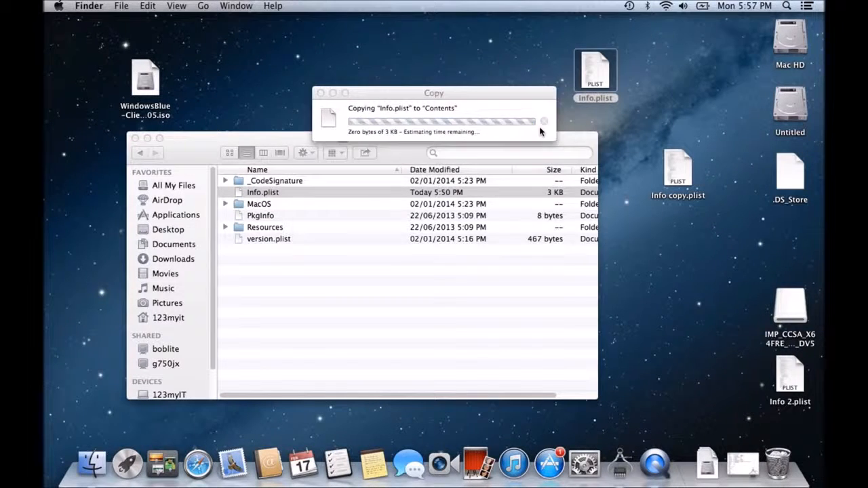
{"action": "type", "text": "***"}
{"action": "key", "text": "Return"}
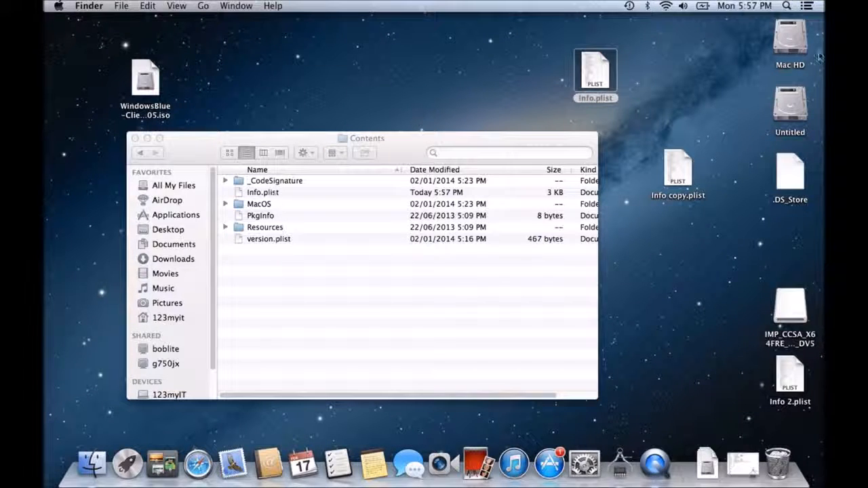
Launch Boot Camp Assistant and proceed with creating a Windows 7 or later version install disk, leaving Remove Windows 7 unselected
{"action": "left_click", "coordinate": [787, 5]}
{"action": "left_click", "coordinate": [717, 56]}
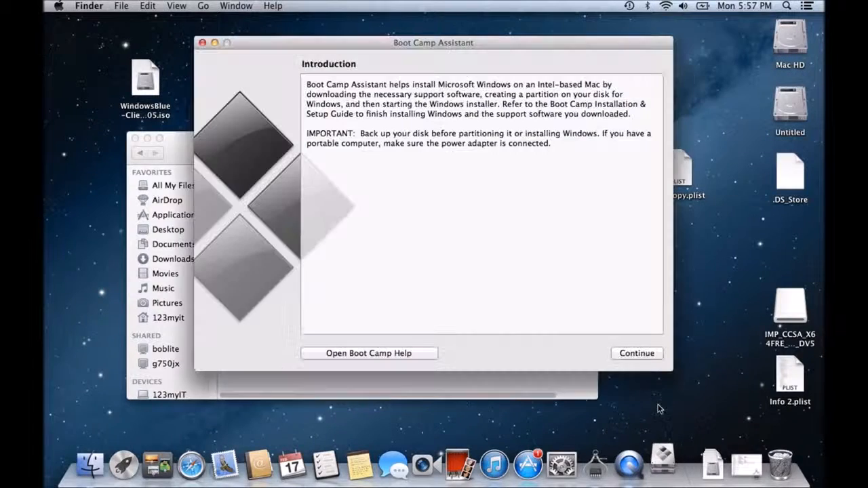
{"action": "left_click", "coordinate": [637, 354]}
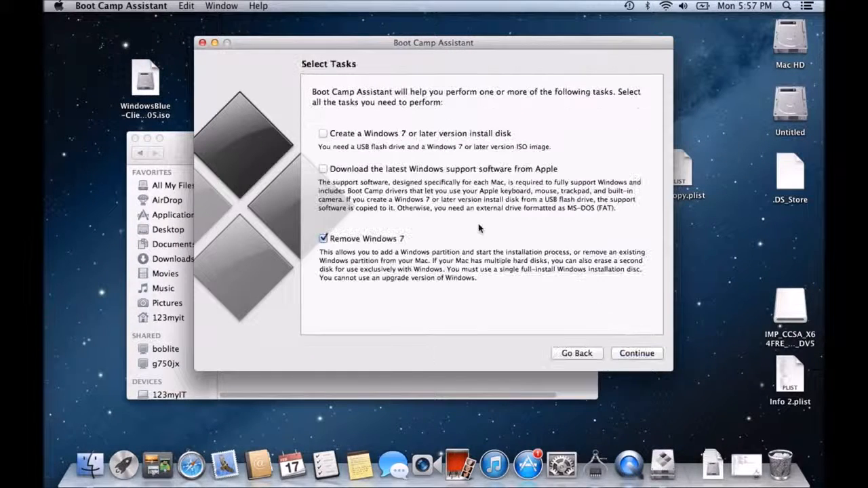
{"action": "left_click", "coordinate": [323, 238]}
{"action": "left_click", "coordinate": [323, 134]}
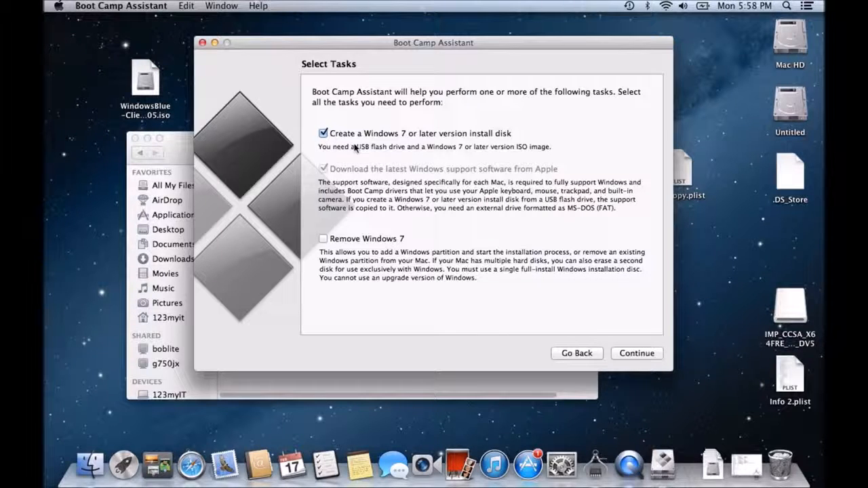
{"action": "left_click", "coordinate": [635, 352]}
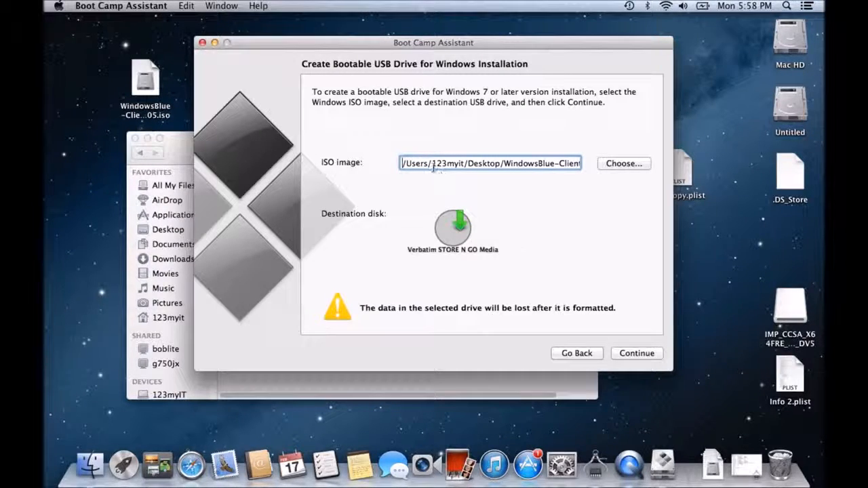
Try to create the bootable USB drive from the WindowsBlue ISO on the Verbatim STORE N GO Media, and close Boot Camp Assistant
{"action": "left_click_drag", "start_coordinate": [401, 164], "coordinate": [607, 162]}
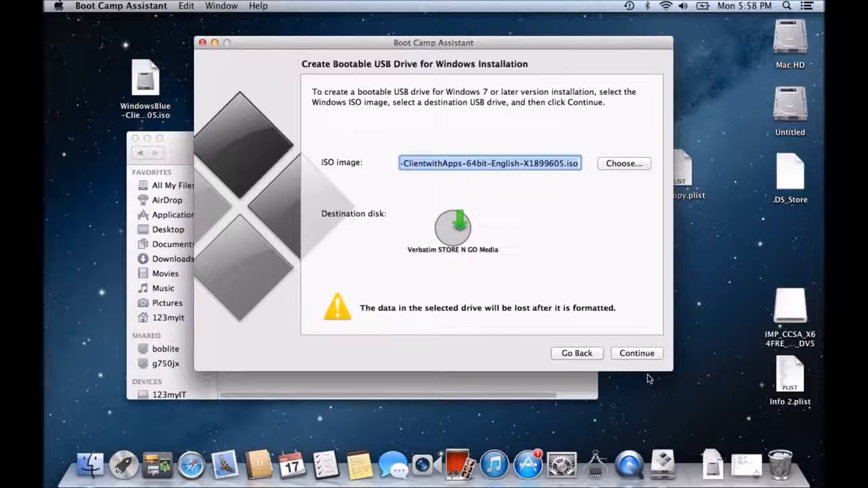
{"action": "left_click", "coordinate": [638, 352]}
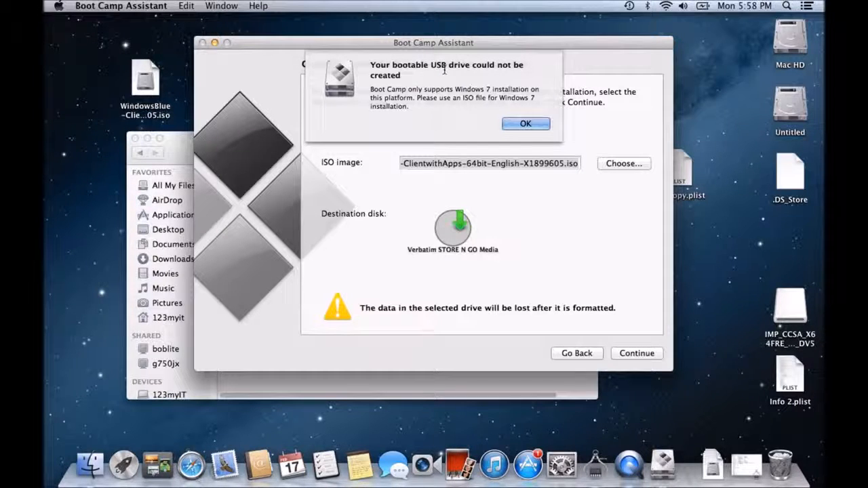
{"action": "left_click", "coordinate": [536, 126]}
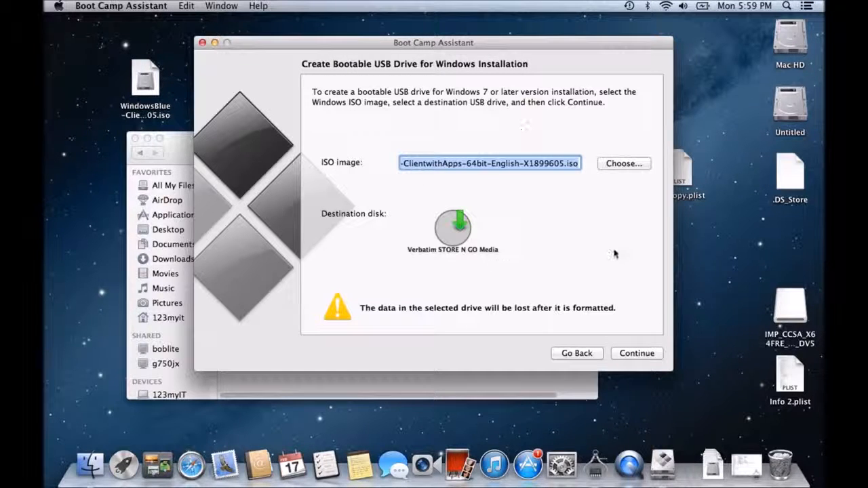
{"action": "left_click", "coordinate": [202, 43]}
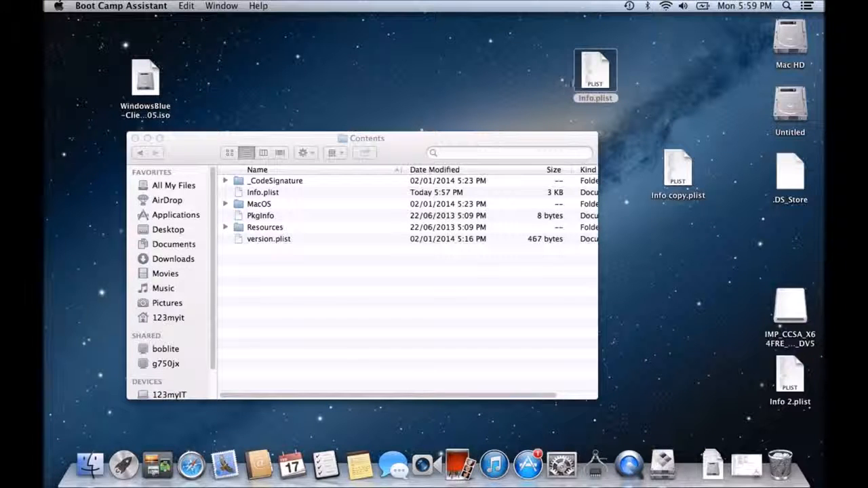
Open the desktop's Info.plist again and review its model keys from 32BitSupportedModels down to the USBBootSupportedModels entries
{"action": "right_click", "coordinate": [598, 78]}
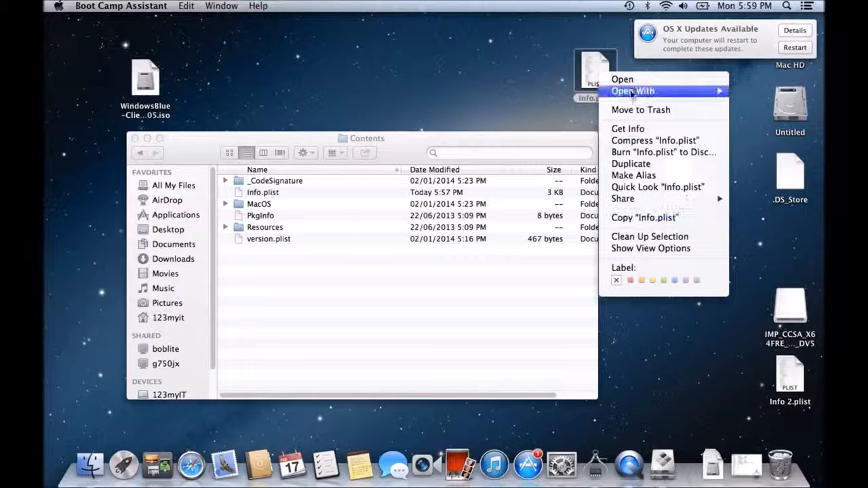
{"action": "left_click", "coordinate": [627, 80]}
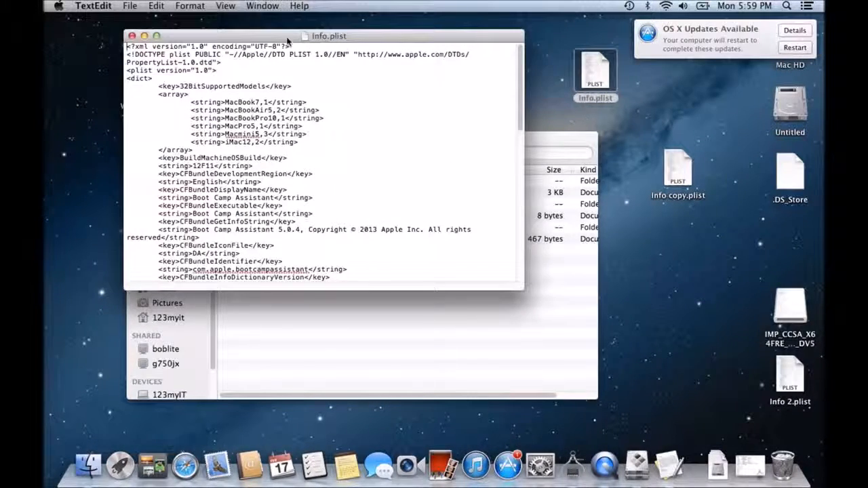
{"action": "left_click_drag", "start_coordinate": [281, 34], "coordinate": [381, 48]}
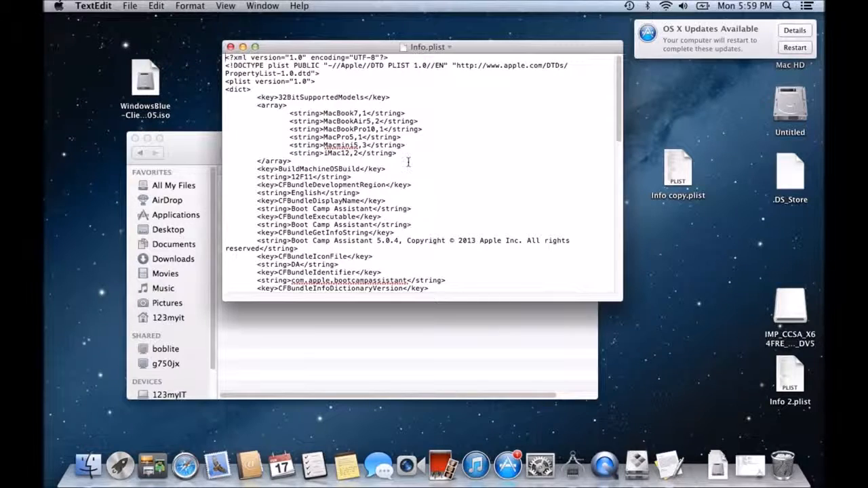
{"action": "left_click_drag", "start_coordinate": [392, 97], "coordinate": [261, 98]}
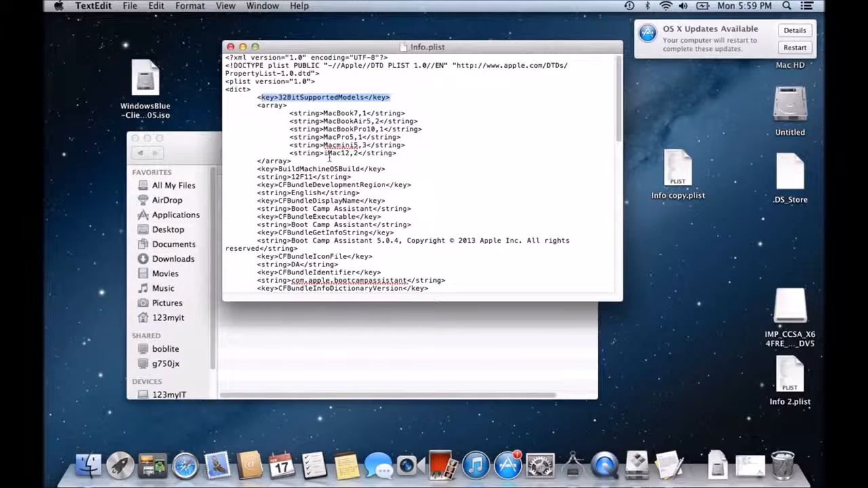
{"action": "scroll", "coordinate": [318, 146], "scroll_direction": "down", "scroll_amount": 10}
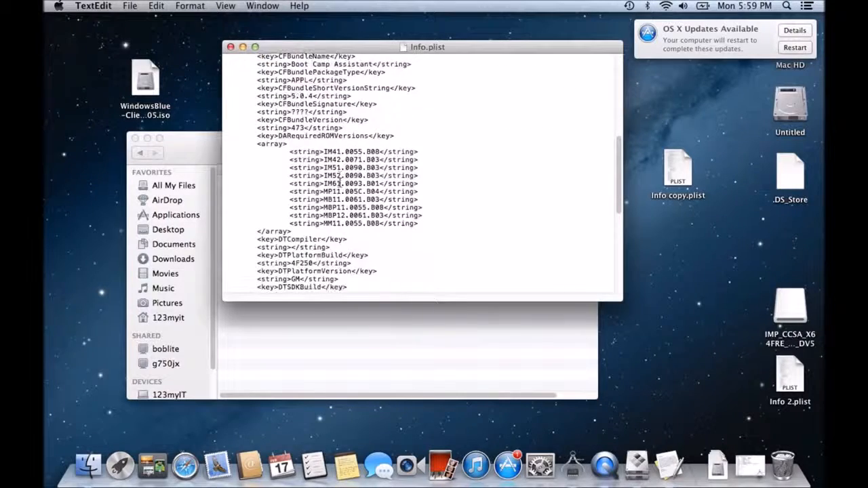
{"action": "scroll", "coordinate": [339, 183], "scroll_direction": "down", "scroll_amount": 5}
{"action": "scroll", "coordinate": [340, 181], "scroll_direction": "down", "scroll_amount": 5}
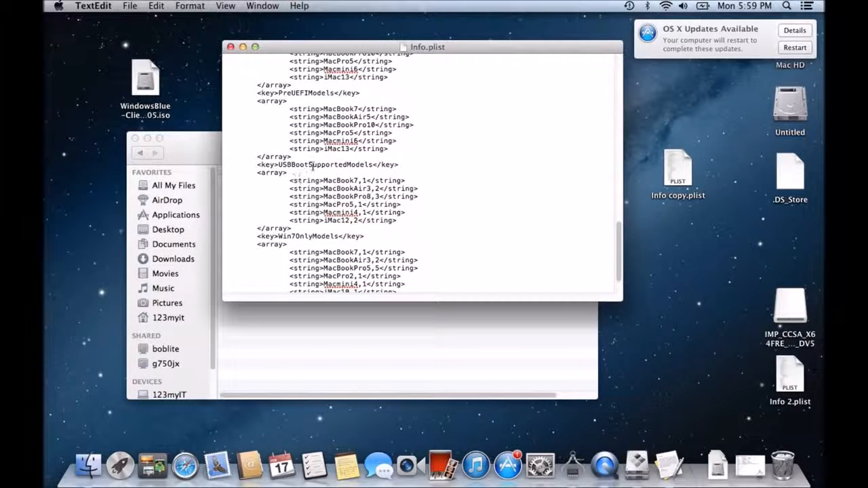
{"action": "left_click", "coordinate": [366, 181]}
Look up the Mac's Model Identifier in the System Report's hardware overview, and put the system information windows away
{"action": "left_click", "coordinate": [68, 27]}
{"action": "left_click", "coordinate": [59, 7]}
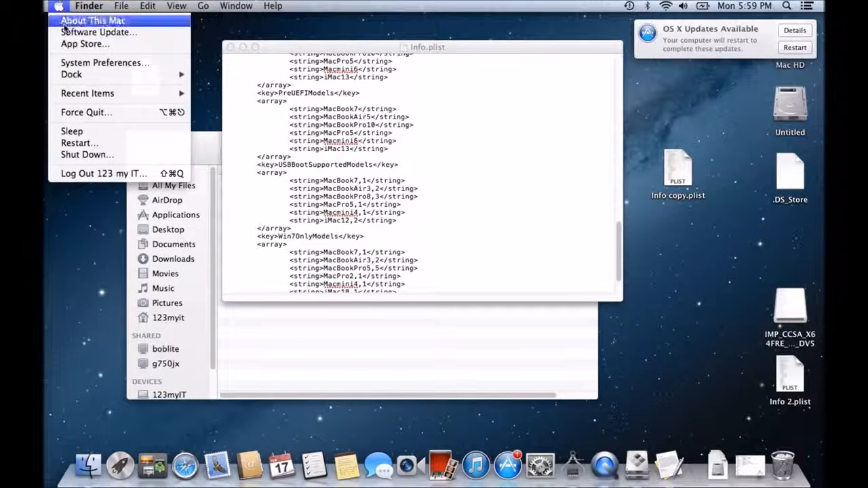
{"action": "left_click", "coordinate": [65, 20]}
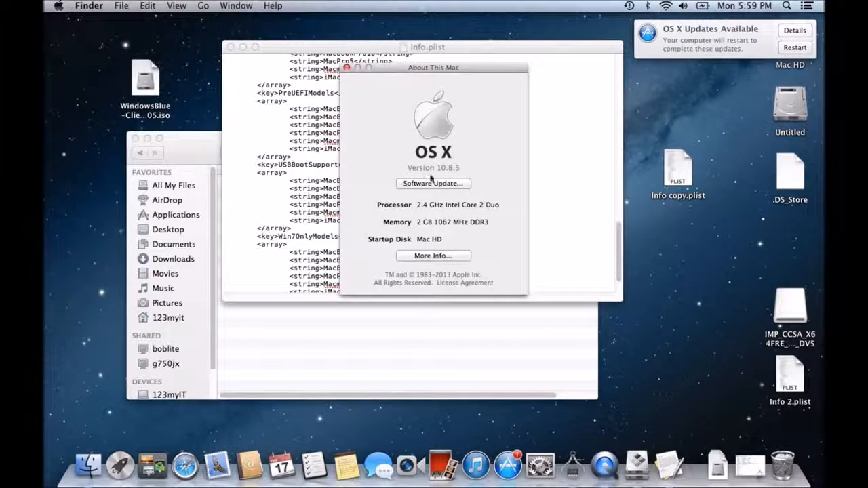
{"action": "left_click", "coordinate": [444, 256]}
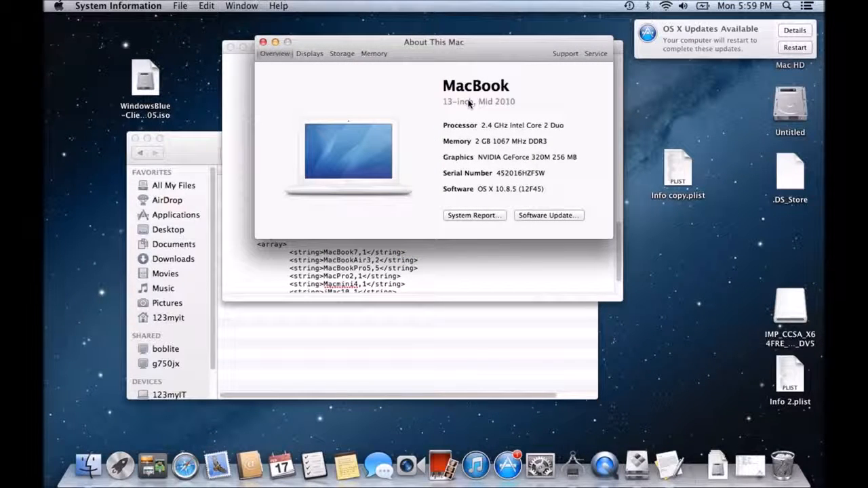
{"action": "left_click", "coordinate": [480, 218]}
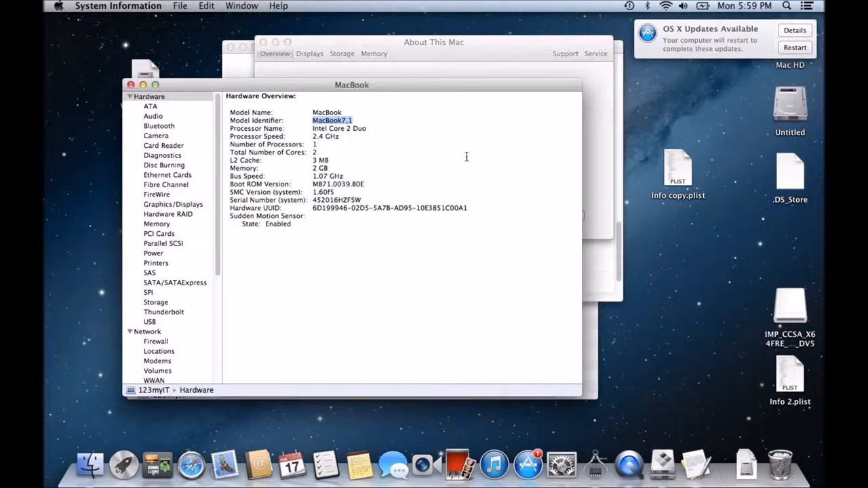
{"action": "left_click", "coordinate": [342, 127]}
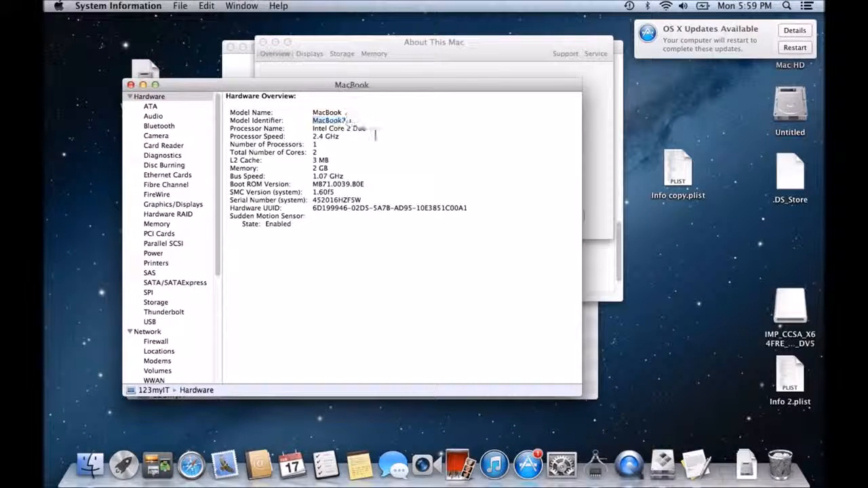
{"action": "left_click_drag", "start_coordinate": [352, 119], "coordinate": [314, 120]}
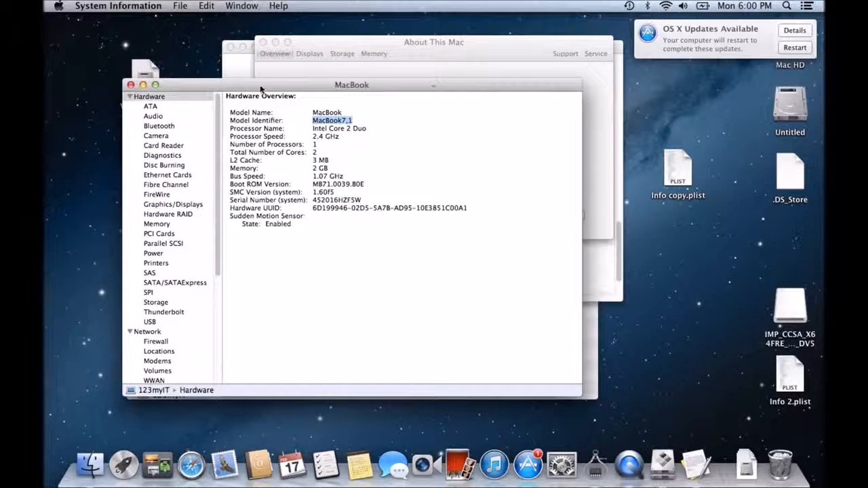
{"action": "left_click", "coordinate": [131, 85]}
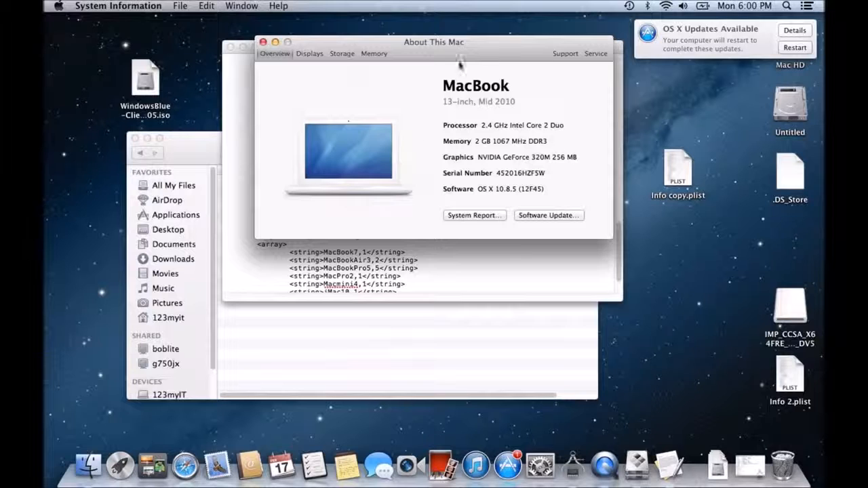
{"action": "left_click", "coordinate": [274, 42]}
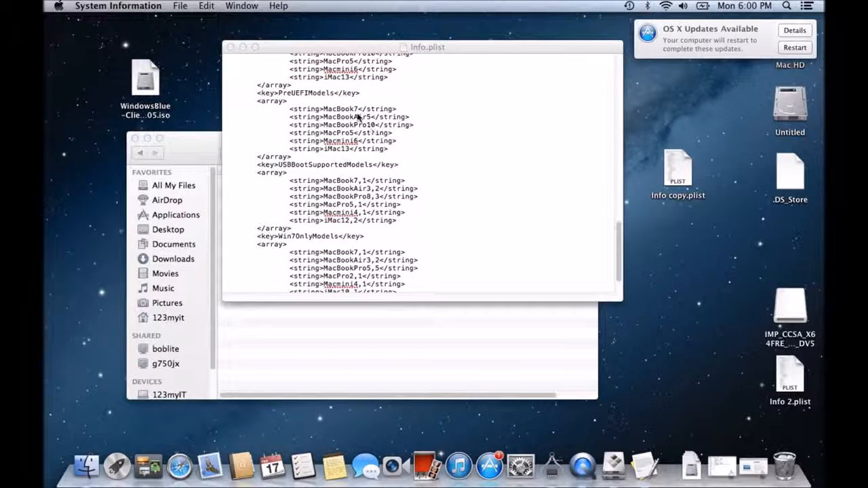
Compare the MacBook entries under USBBootSupportedModels, Win7OnlyModels and the Pre keys in Info.plist, and close the document
{"action": "left_click", "coordinate": [364, 181]}
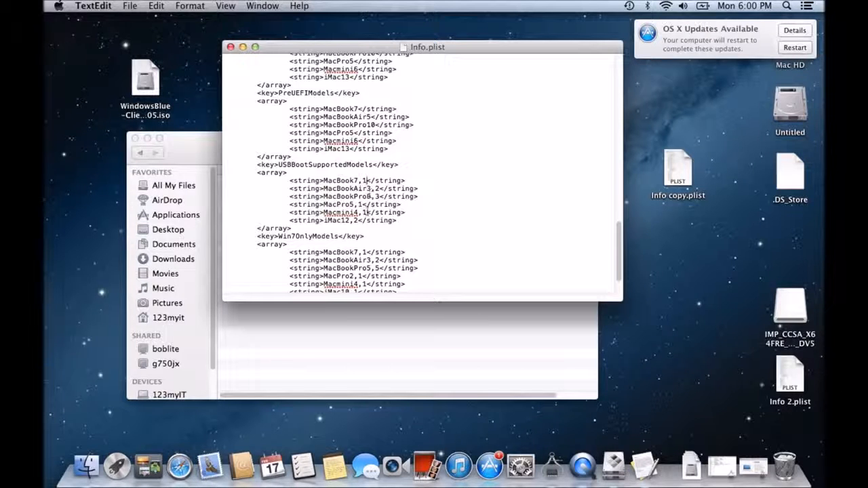
{"action": "left_click", "coordinate": [365, 252]}
{"action": "double_click", "coordinate": [345, 108]}
{"action": "key", "text": "super+Down"}
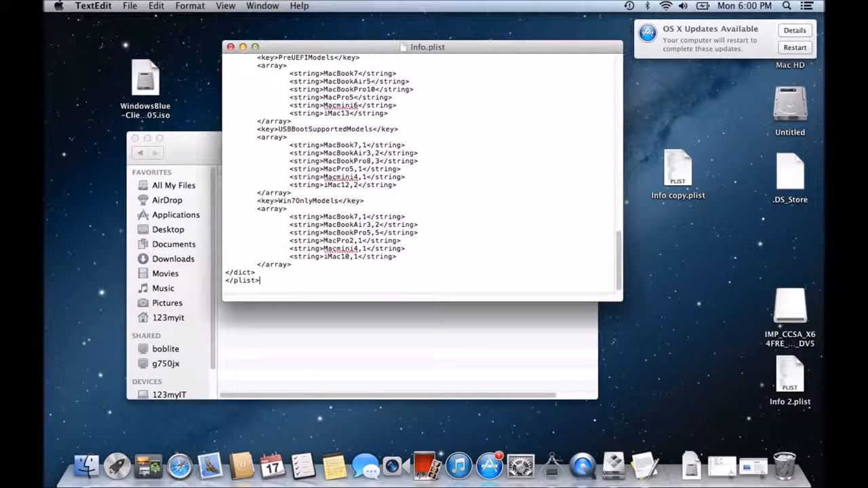
{"action": "left_click_drag", "start_coordinate": [618, 254], "coordinate": [618, 219]}
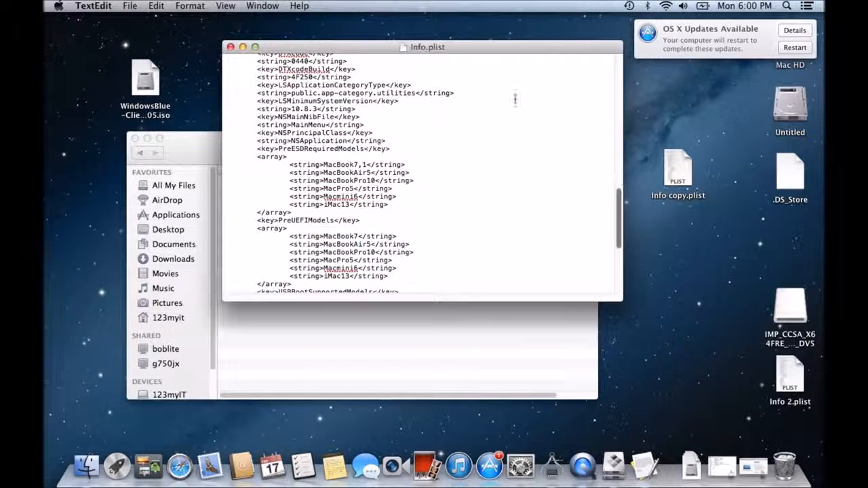
{"action": "left_click", "coordinate": [230, 47]}
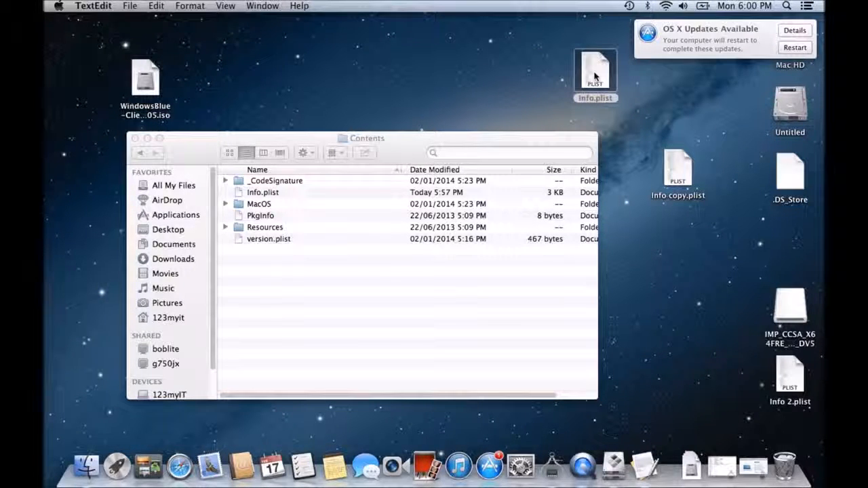
Move the desktop's Info.plist icon to just above the Contents window and bring that window to the front
{"action": "left_click_drag", "start_coordinate": [595, 74], "coordinate": [547, 64]}
{"action": "right_click", "coordinate": [548, 62]}
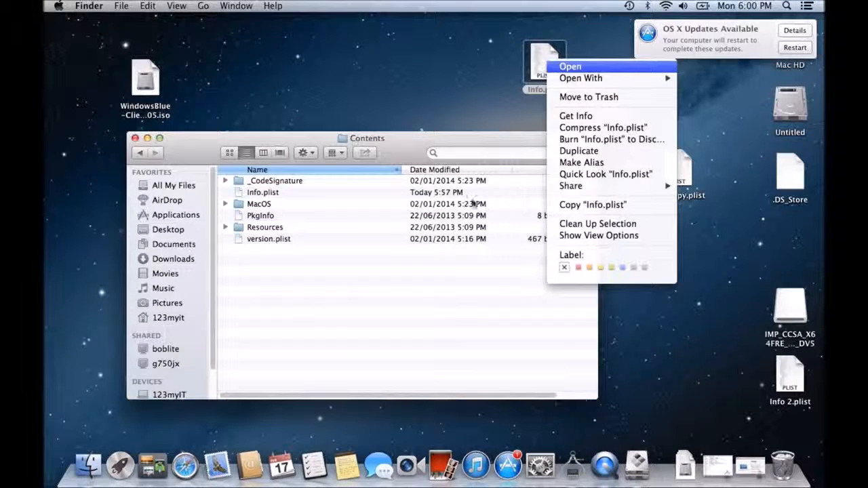
{"action": "left_click", "coordinate": [412, 150]}
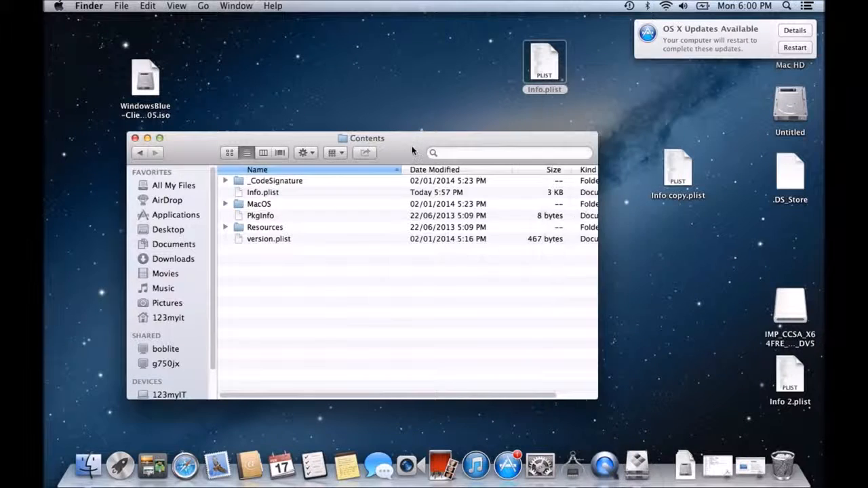